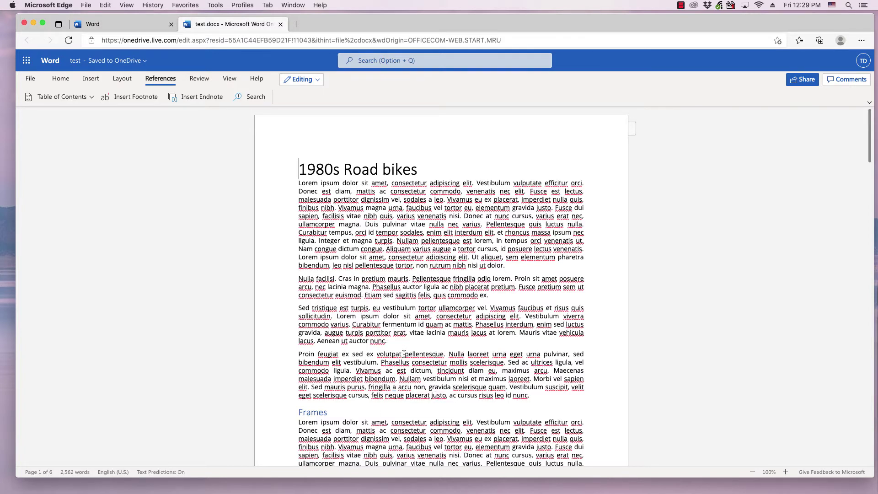
Insert a blank line above the '1980s Road bikes' title and put the cursor in it.
scroll(404, 354, down, 4)
scroll(404, 355, up, 5)
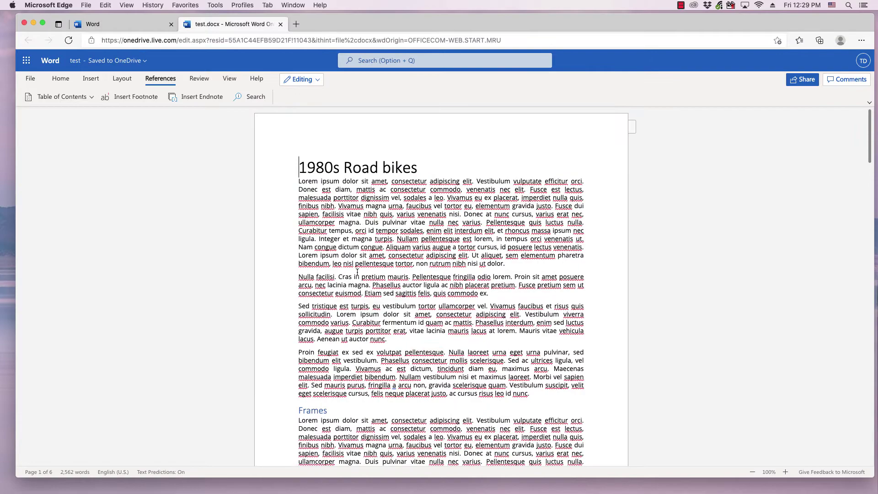
scroll(393, 322, down, 10)
scroll(397, 329, up, 7)
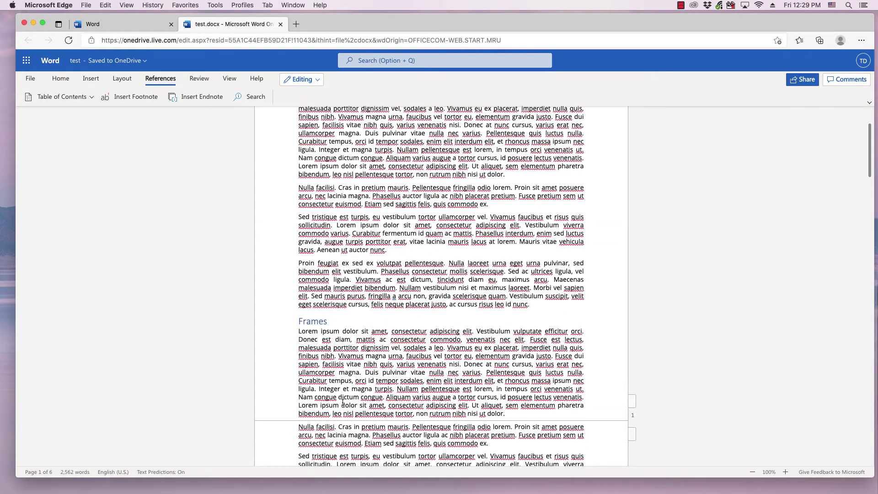
scroll(345, 405, down, 9)
scroll(345, 405, down, 6)
scroll(346, 405, up, 19)
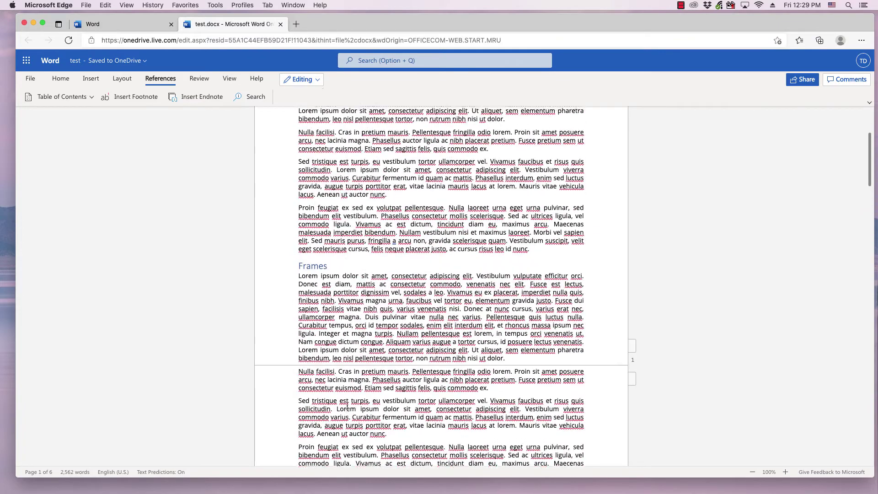
scroll(309, 423, down, 9)
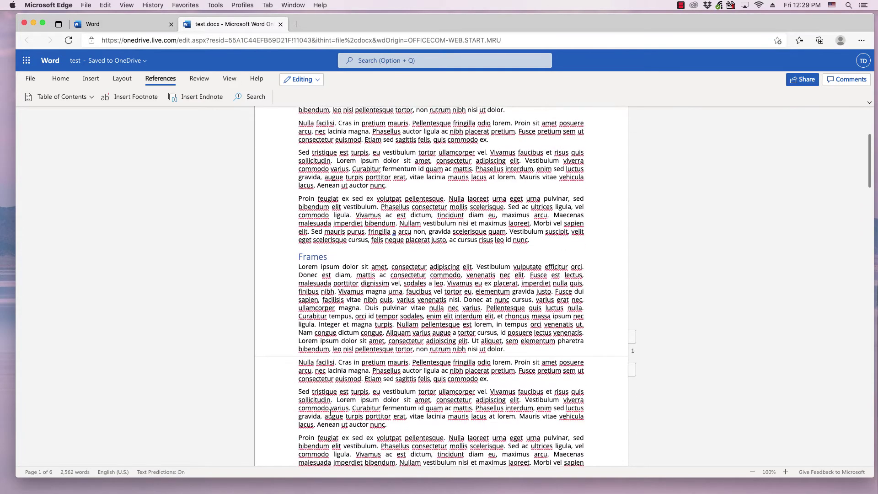
scroll(314, 431, up, 2)
scroll(314, 431, down, 6)
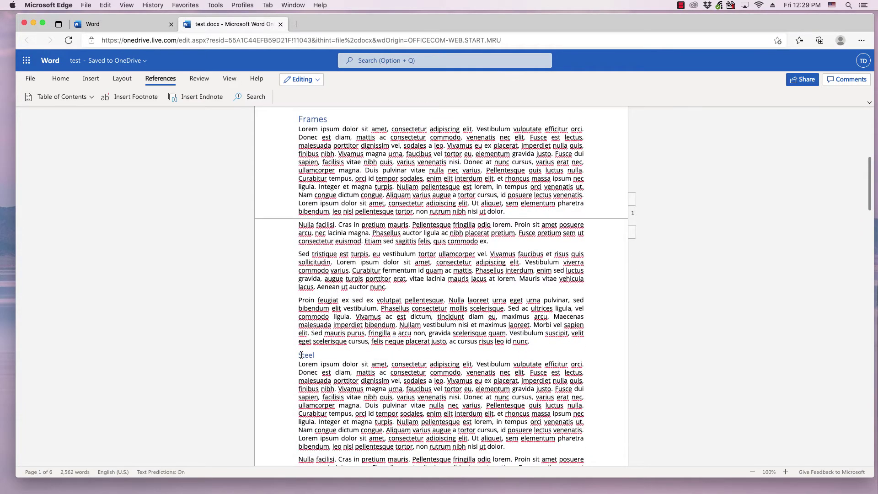
scroll(308, 364, up, 13)
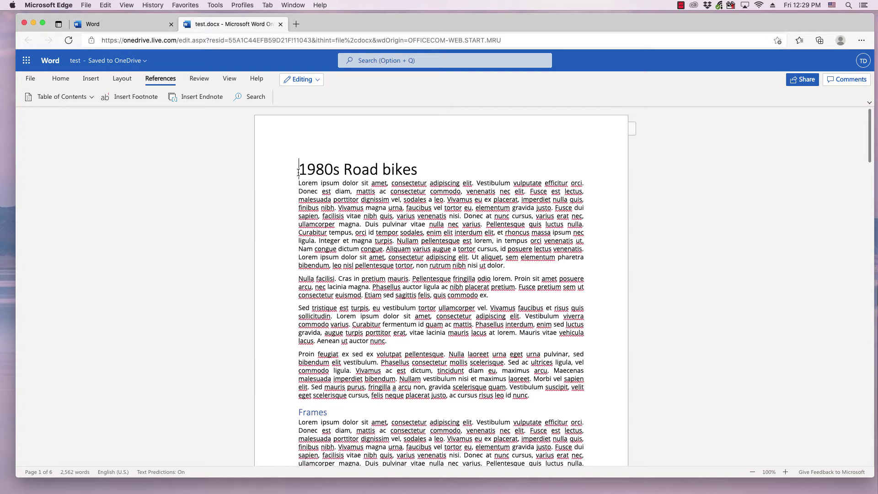
key(Return)
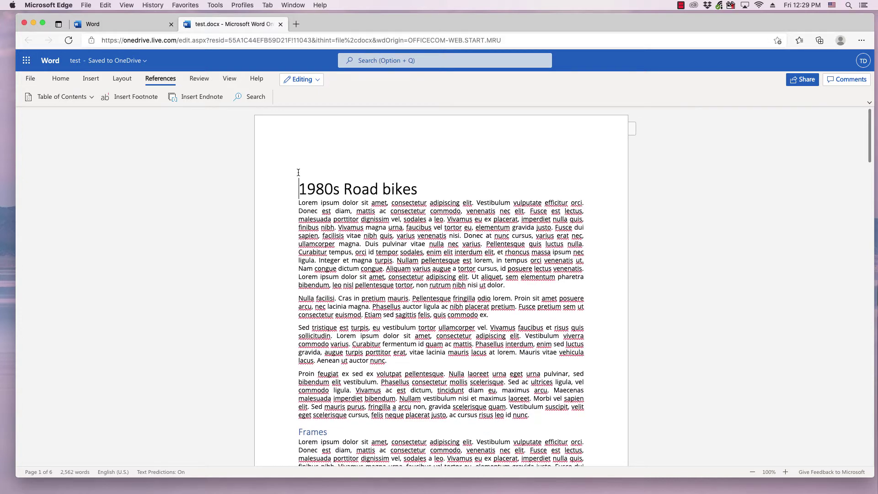
click(324, 165)
Insert a References table of contents listing Frames through Trek above the title.
click(90, 98)
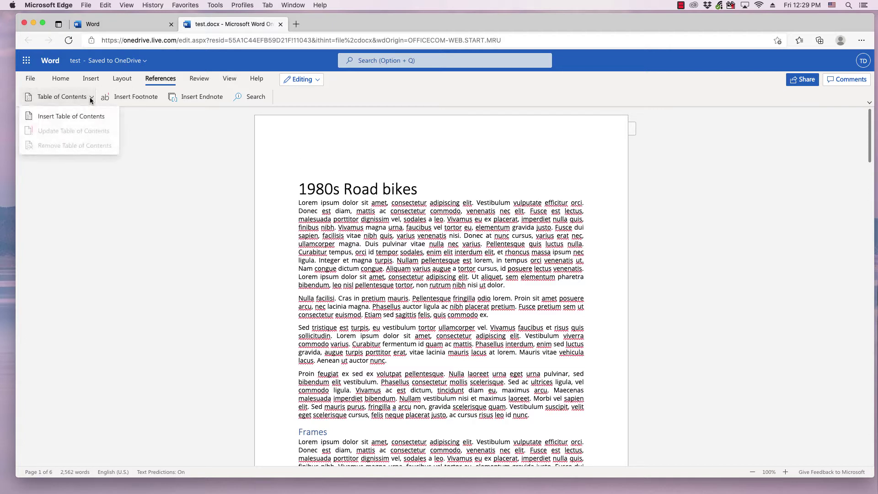
click(70, 117)
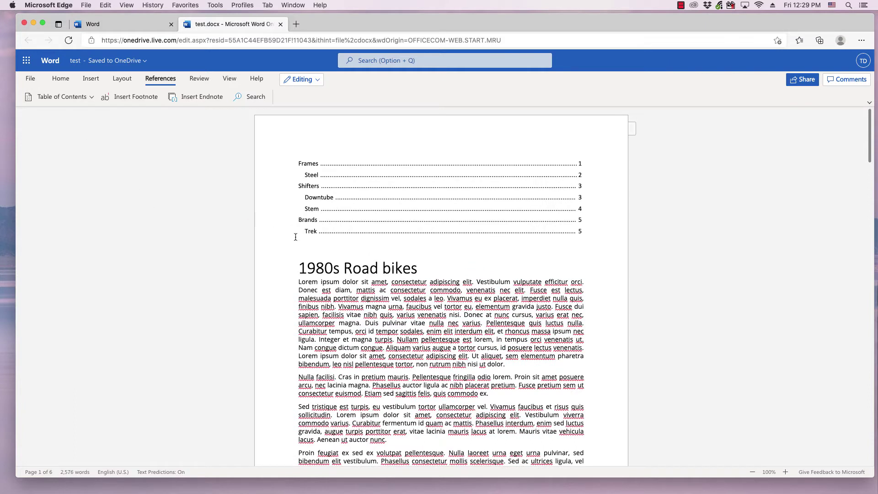
mouse_move(308, 231)
Select the whole Trek section to copy it.
scroll(324, 251, down, 10)
scroll(325, 275, up, 10)
scroll(324, 275, down, 5)
scroll(327, 282, down, 15)
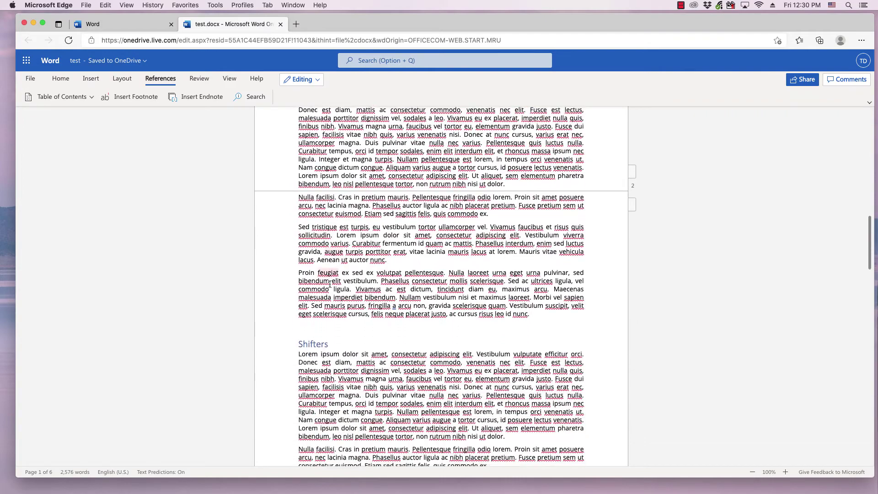
scroll(332, 287, down, 20)
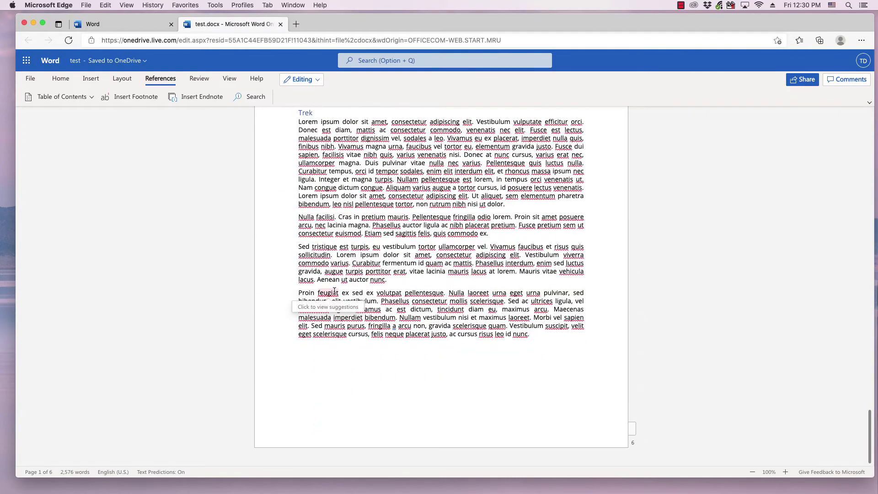
scroll(320, 290, up, 4)
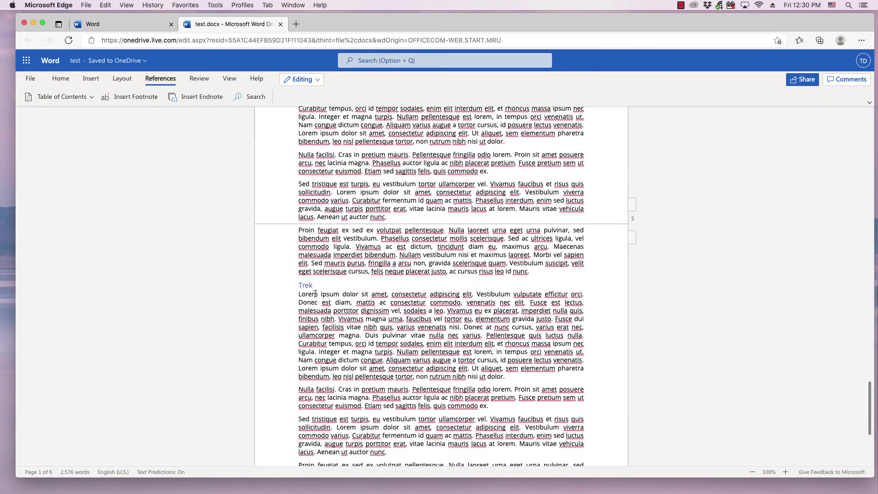
drag(299, 285, 529, 330)
key(super+c)
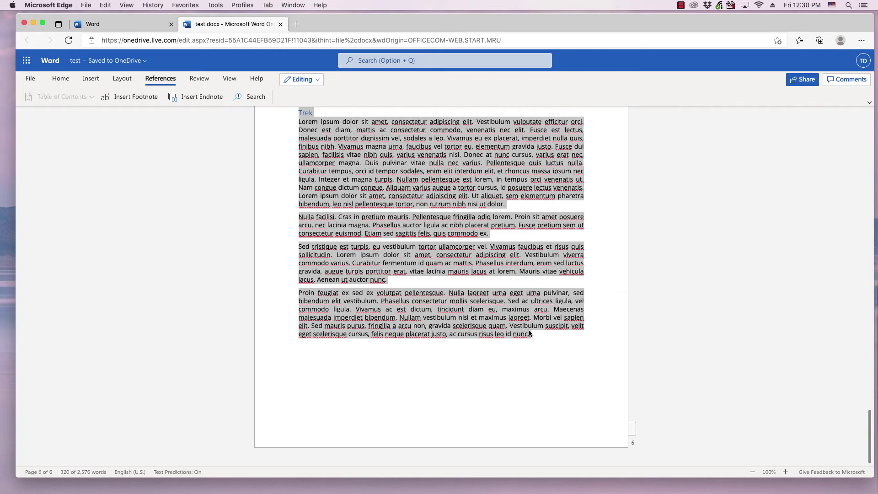
Paste the copied Trek section into a new paragraph at the end of the document.
click(538, 338)
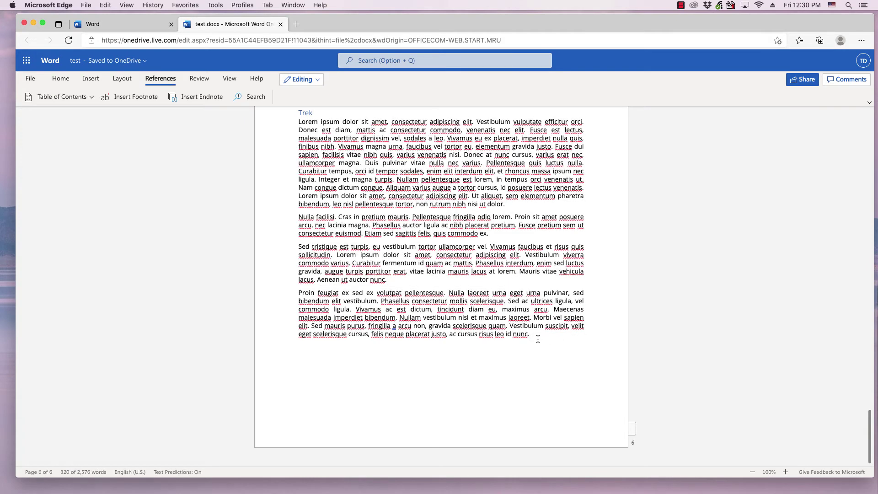
key(Return)
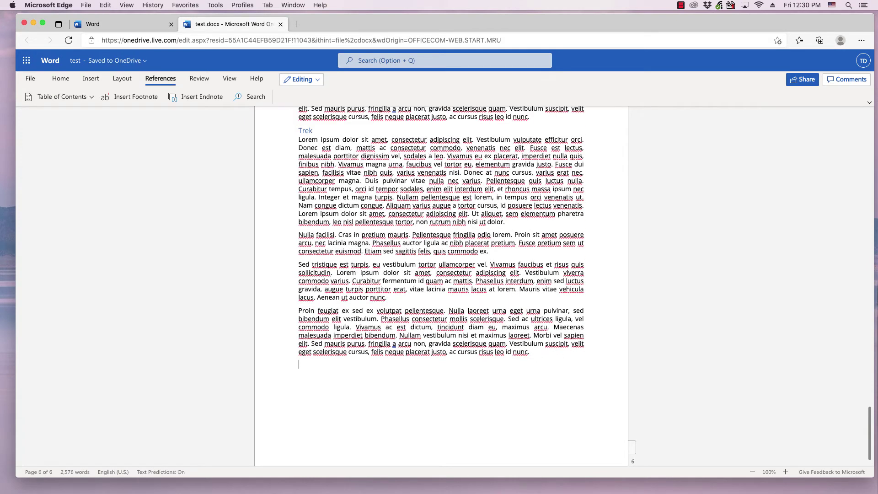
key(super+v)
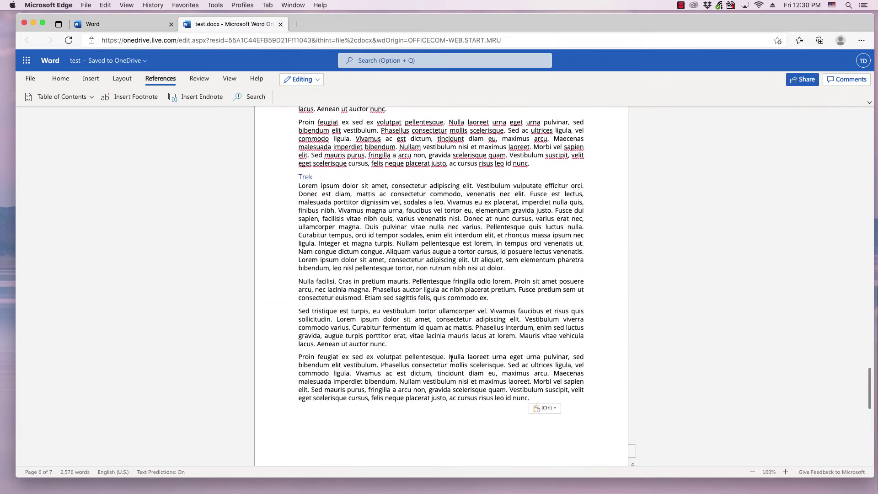
Rename the pasted copy's heading from 'Trek' to 'Raleigh'.
scroll(451, 362, up, 5)
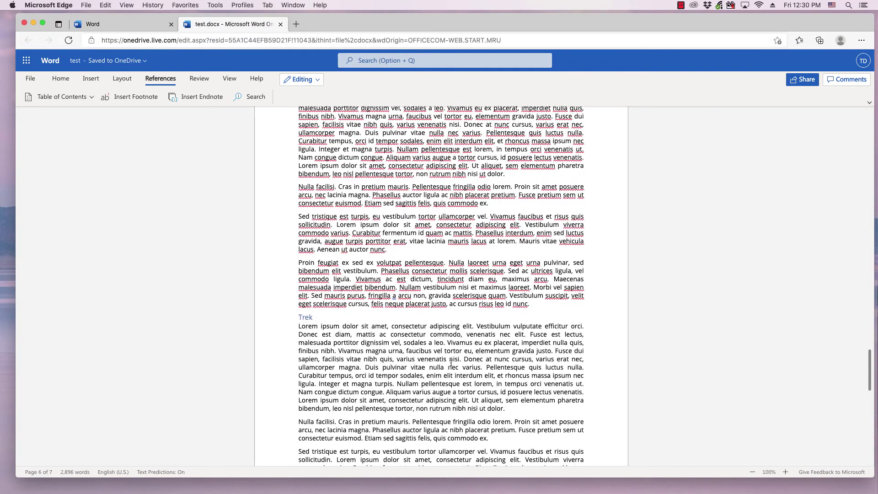
double_click(306, 317)
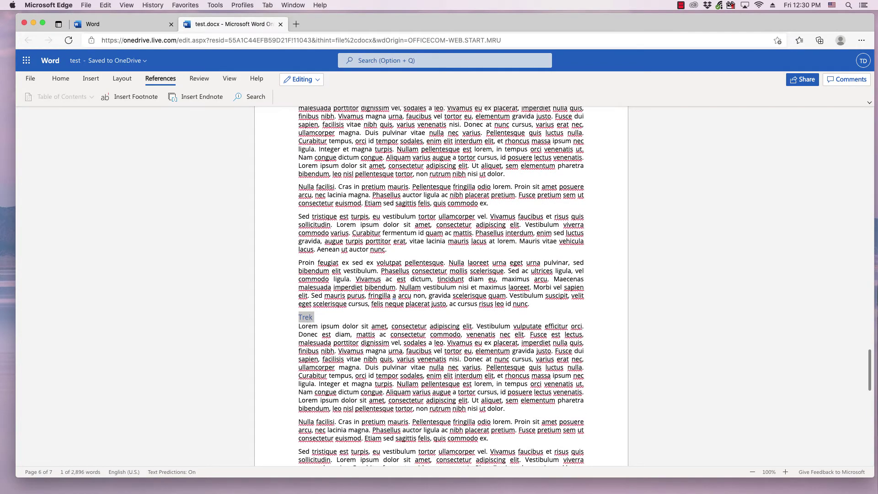
text(Ral)
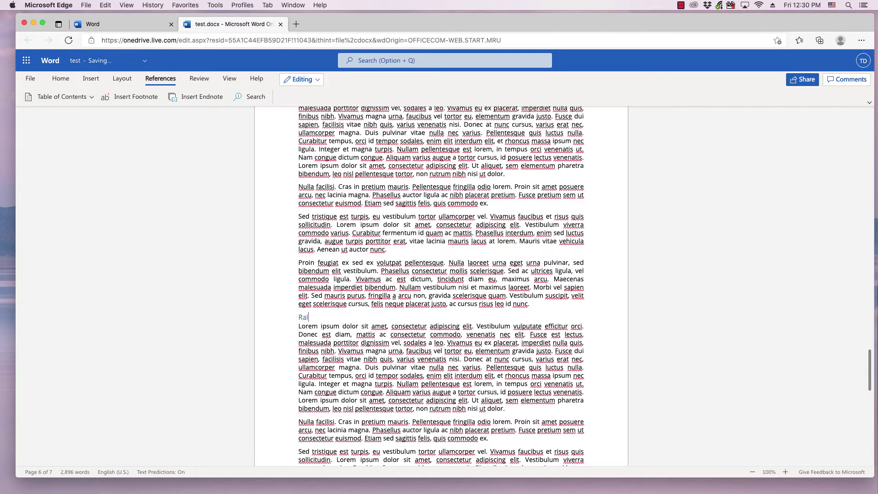
text(eigh)
scroll(305, 293, up, 5)
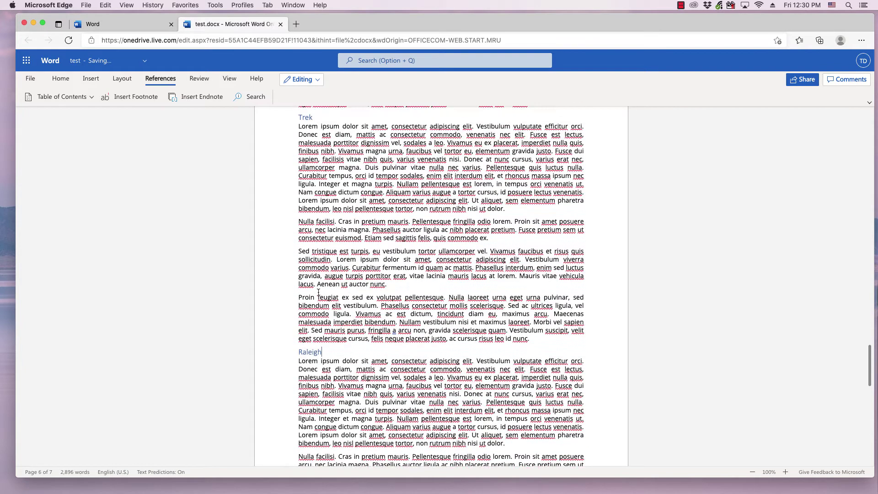
Update the table of contents so it adds Raleigh on page 6 with new page numbers.
scroll(305, 292, up, 20)
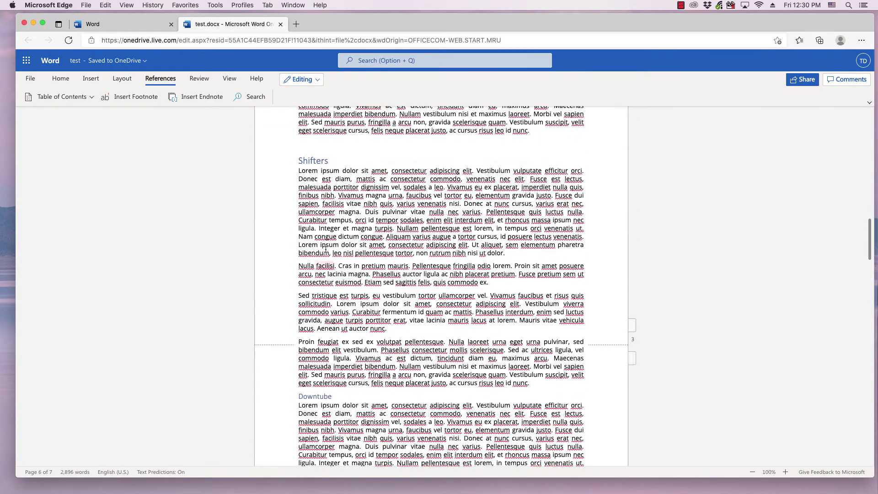
mouse_move(301, 166)
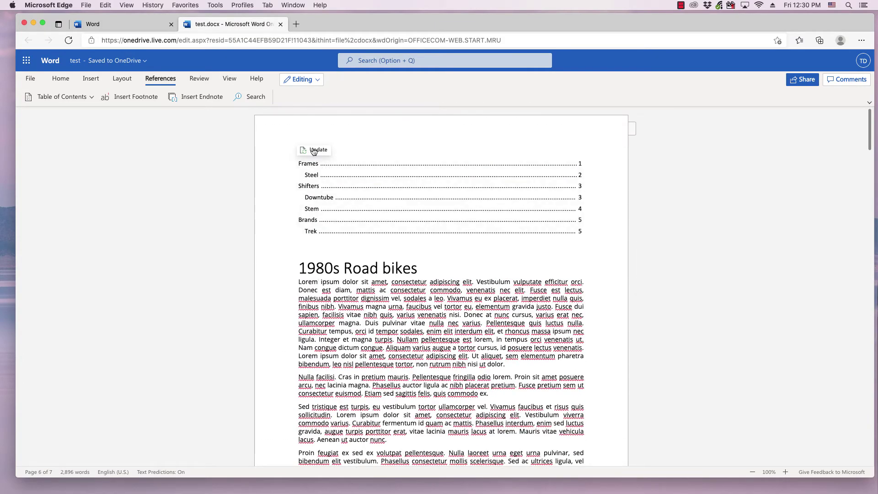
click(314, 151)
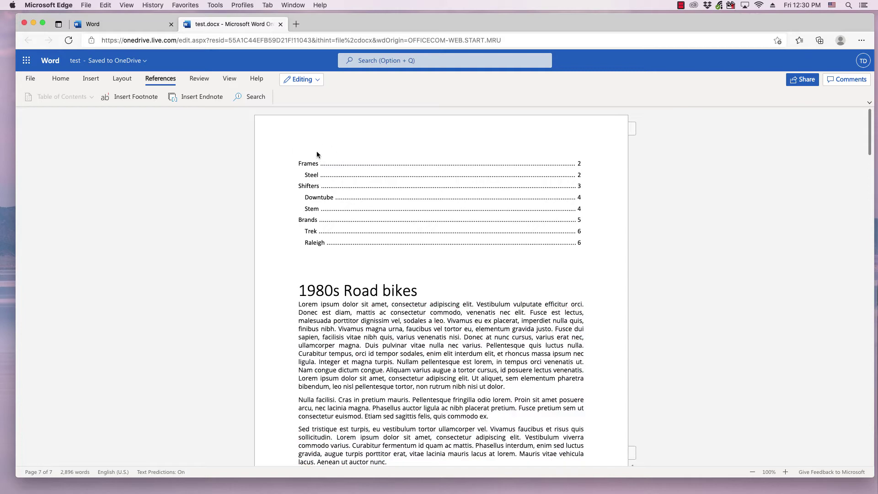